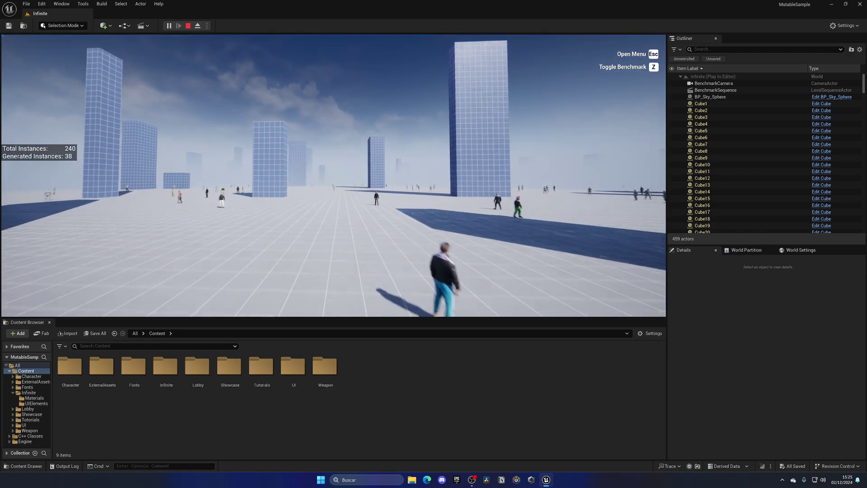
Step: Eject from the character with F8 and fly a free game camera over the generated city
key(F8)
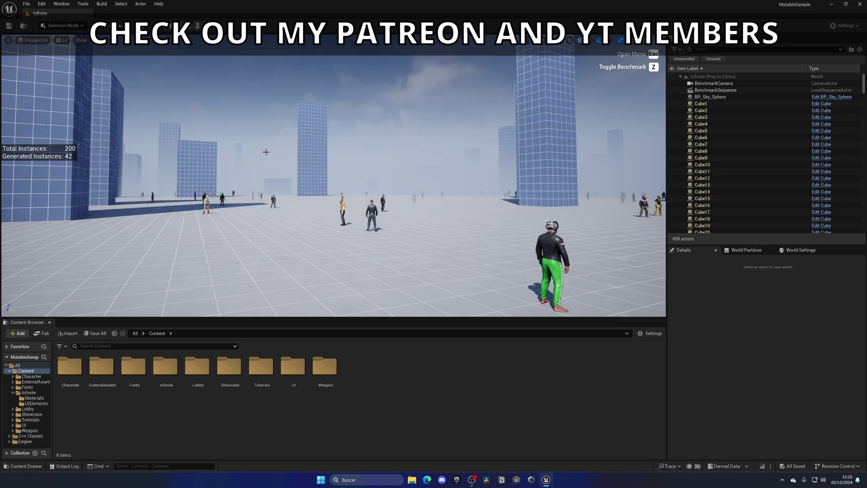
click(198, 40)
key(z)
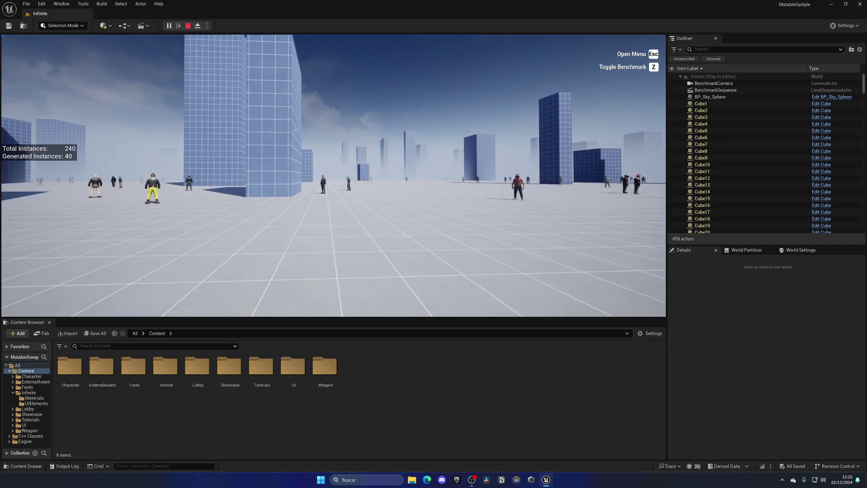
Step: Eject to the editor camera, then raise and tilt the view above the buildings
key(F8)
right_drag(346, 174, 345, 204)
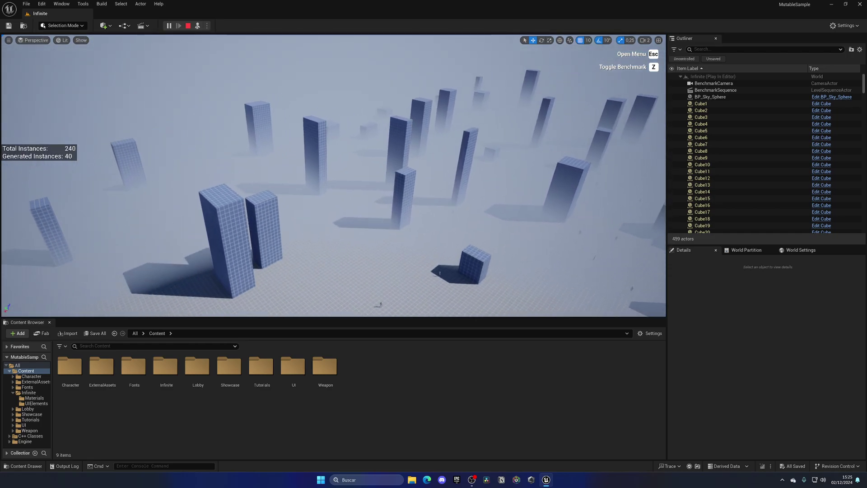
mouse_move(300, 131)
right_down()
mouse_move(300, 151)
mouse_move(301, 122)
right_up()
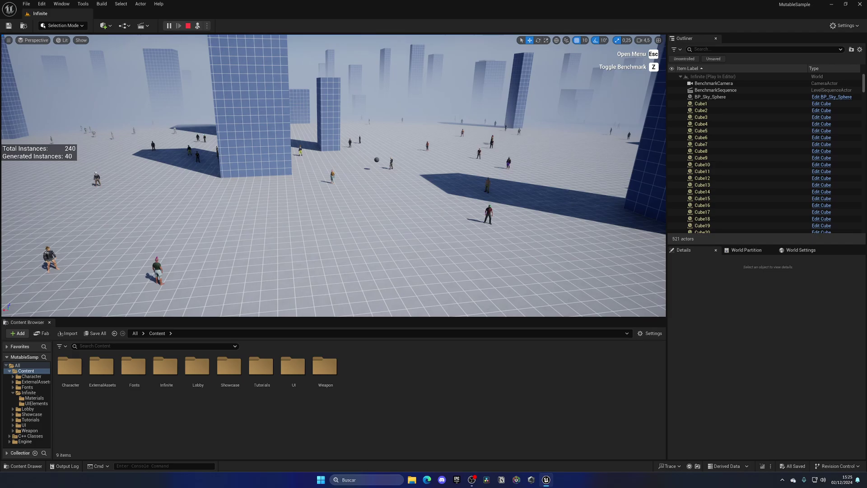
Step: Eject with DefaultPawn selected and drag it across the map so distant buildings vanish
key(F8)
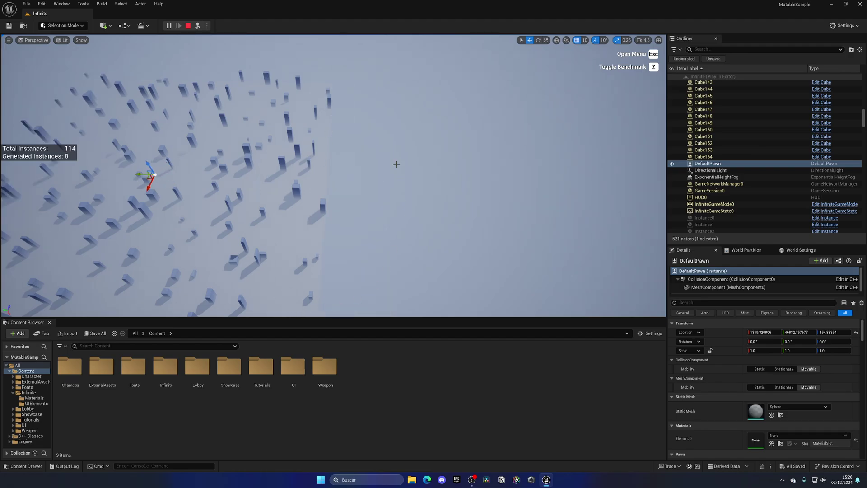
scroll(300, 227, up, 2)
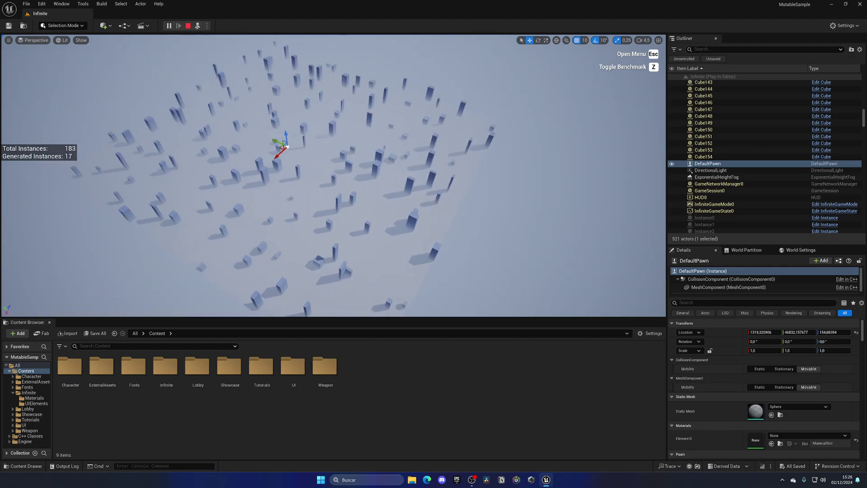
scroll(299, 228, up, 2)
scroll(299, 227, up, 3)
scroll(299, 226, up, 3)
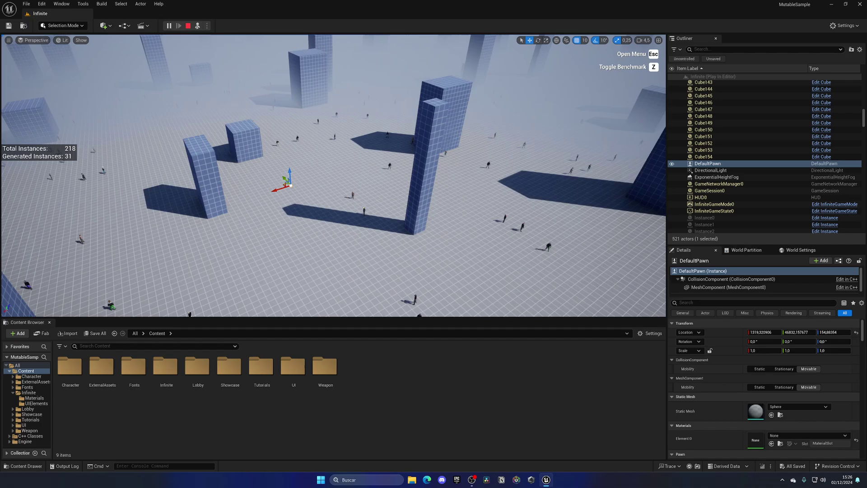
scroll(313, 206, down, 3)
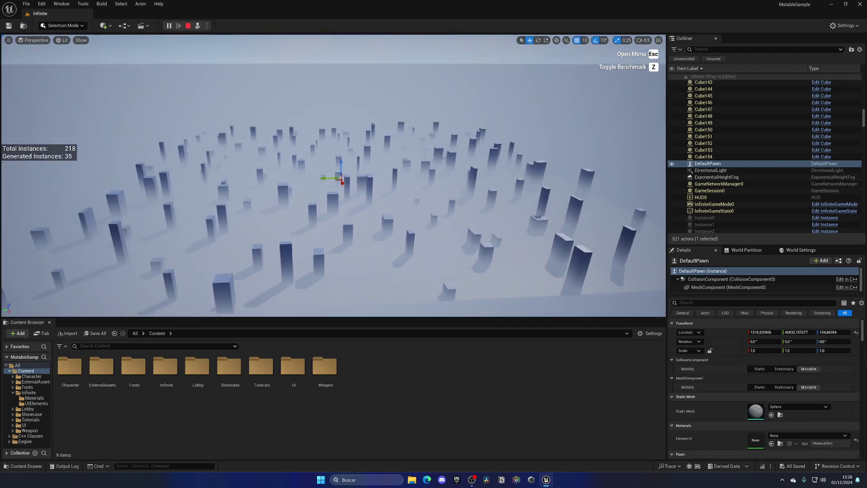
scroll(313, 206, down, 1)
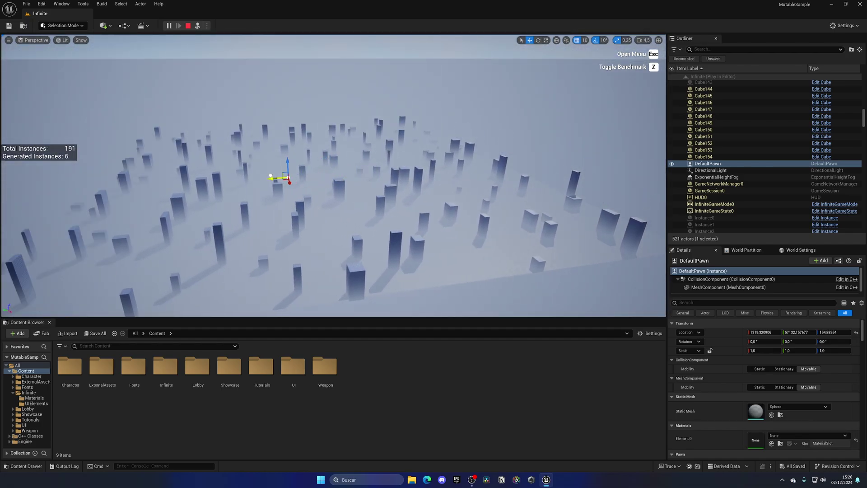
mouse_move(271, 178)
mouse_down()
mouse_move(178, 184)
mouse_move(323, 169)
mouse_up()
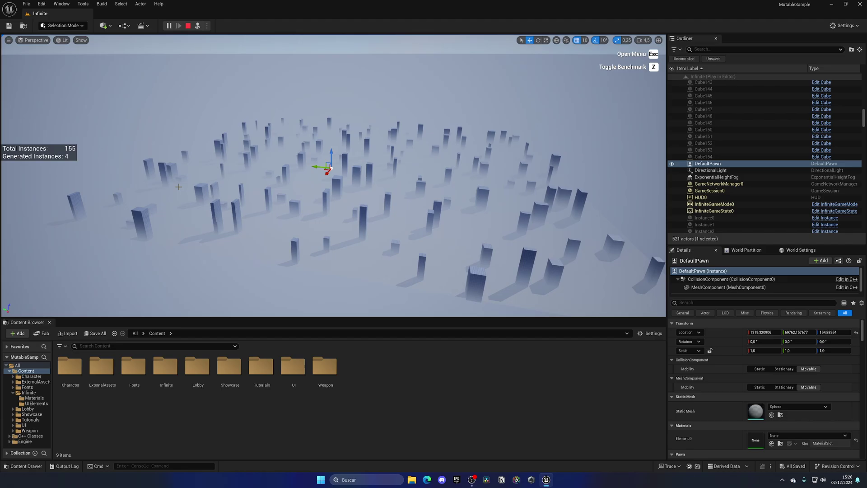
scroll(346, 174, up, 3)
scroll(223, 191, up, 3)
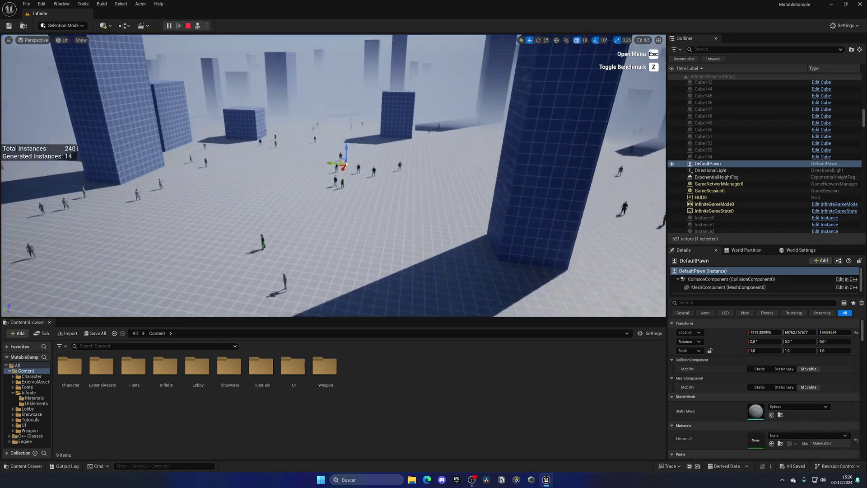
Step: Open the Infinite folder's Cube blueprint and select its static mesh in the Viewport preview
double_click(175, 393)
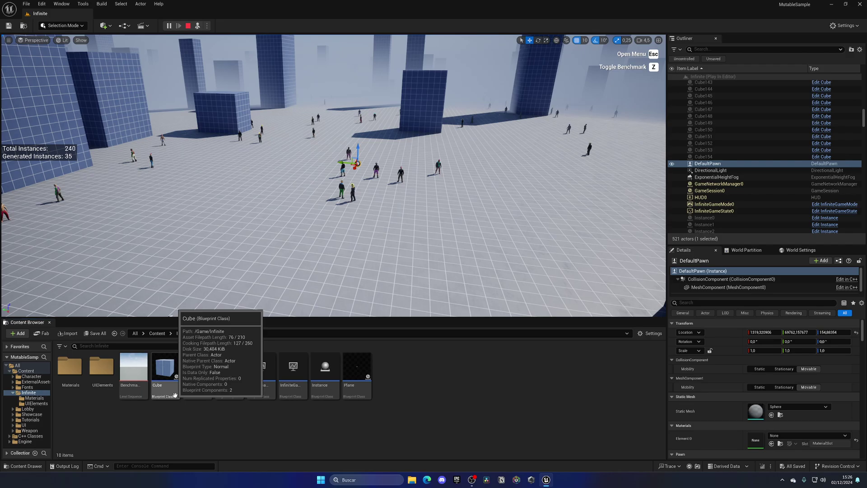
double_click(171, 372)
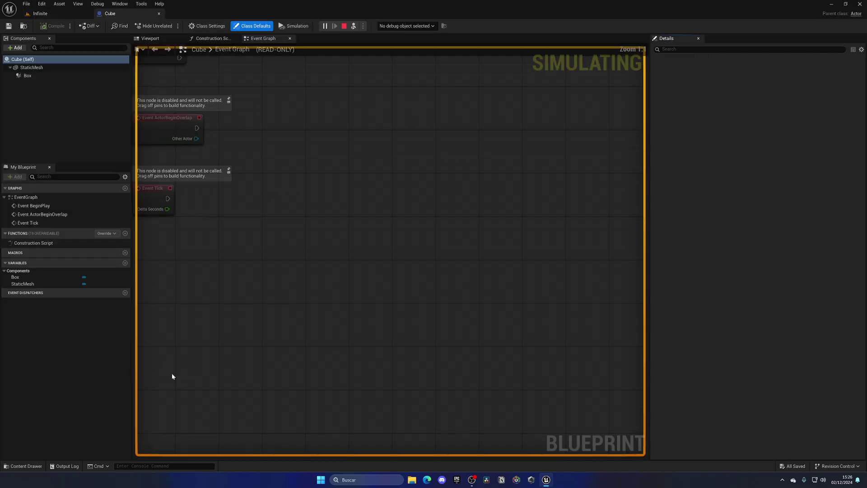
click(152, 39)
click(358, 236)
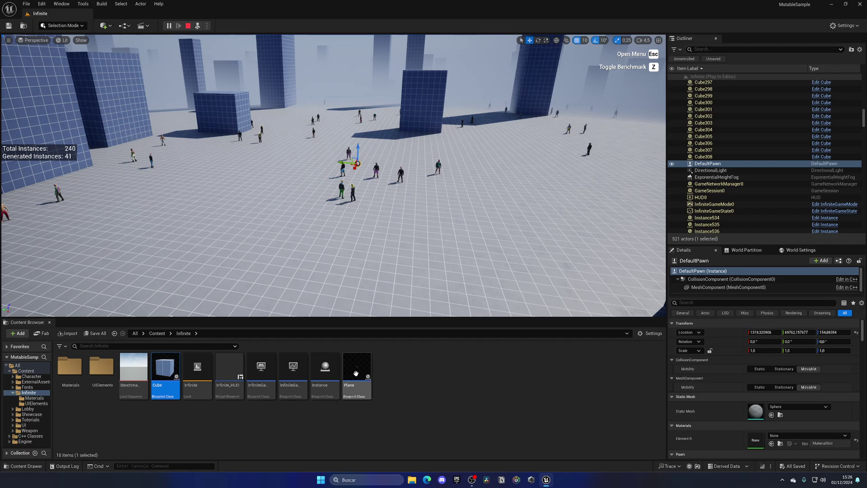
Step: Preview the Plane blueprint's Viewport, then close it to return to the level
double_click(355, 374)
click(168, 37)
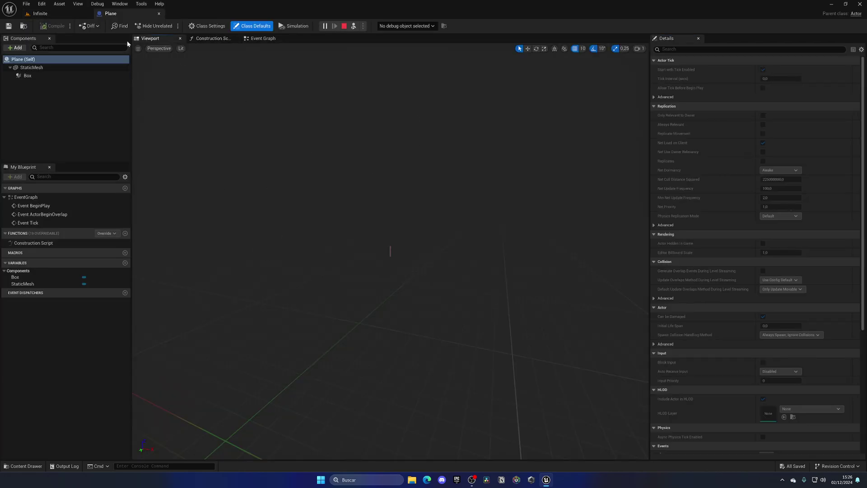
click(159, 14)
Step: Select a ground plane, BP_Sky_Sphere and DefaultPawn, then possess the character again
click(301, 185)
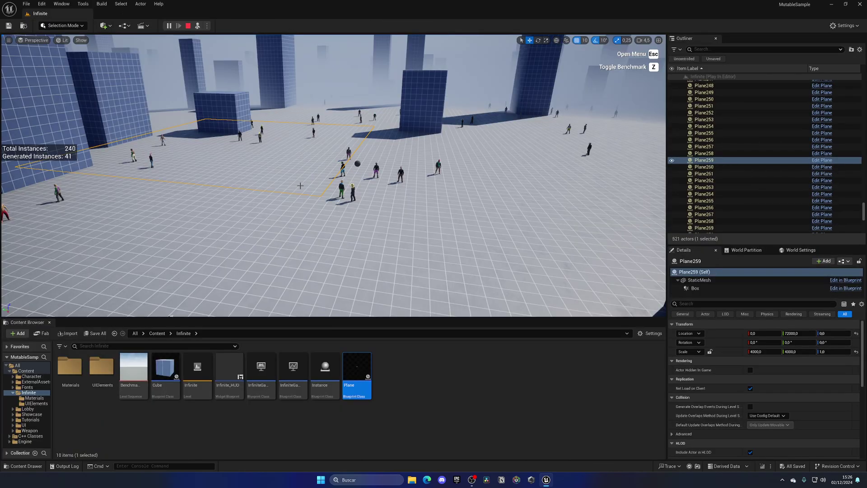
drag(865, 212, 863, 82)
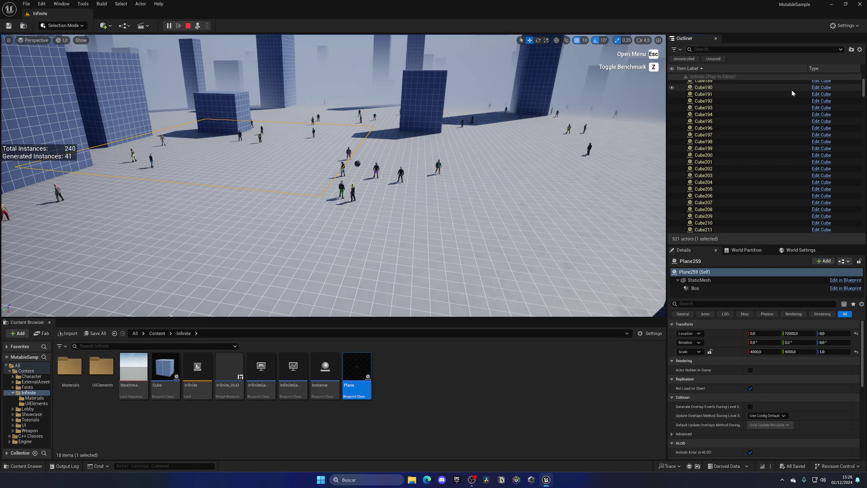
click(723, 99)
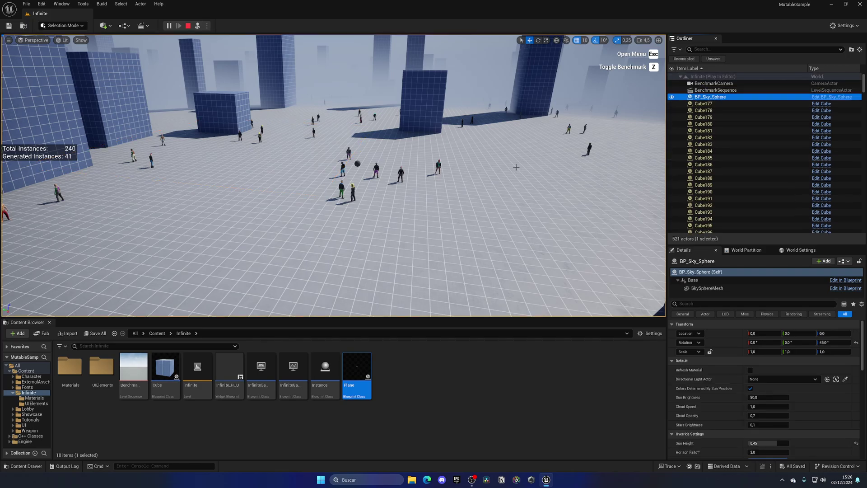
click(358, 164)
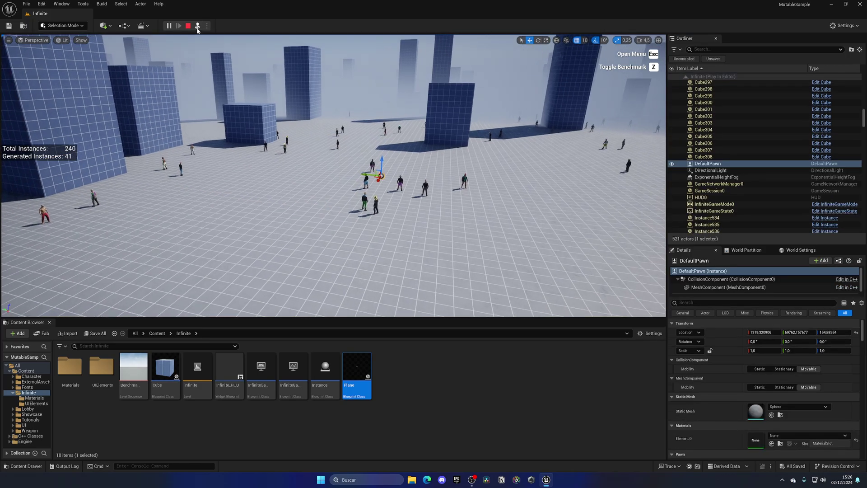
click(198, 26)
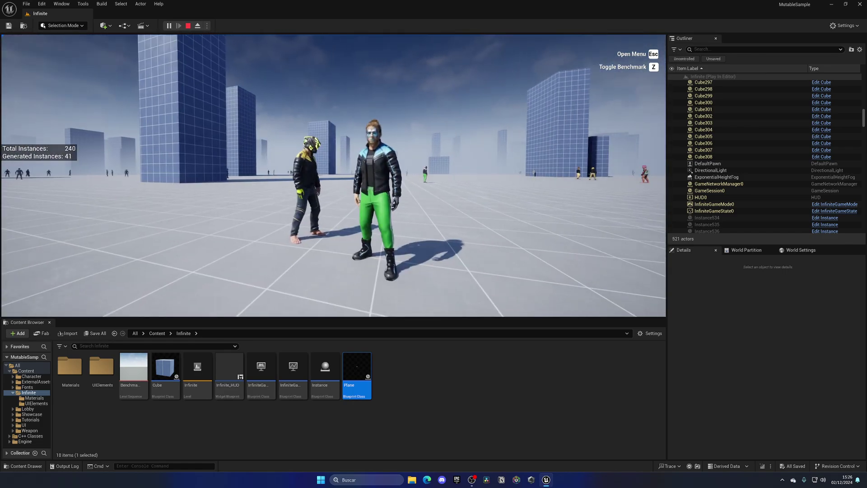
Step: Stop the session, check Recent Levels, and filter the Content folder to Level assets
key(Escape)
click(27, 4)
mouse_move(49, 52)
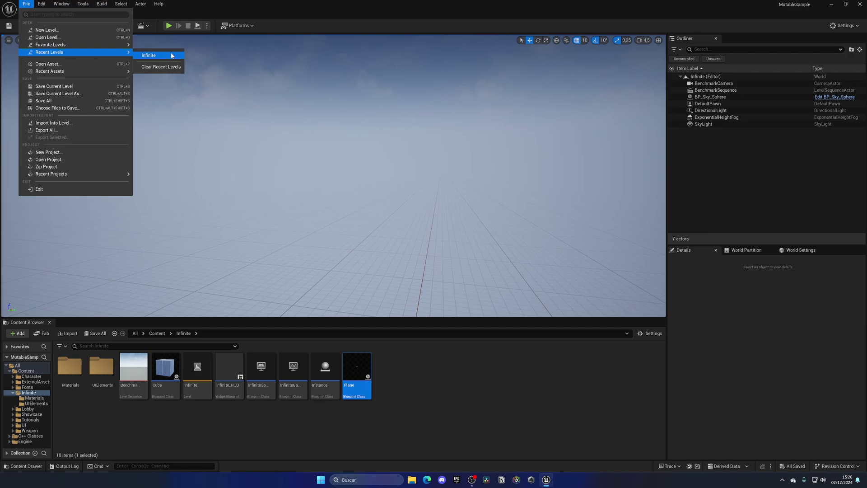
click(156, 334)
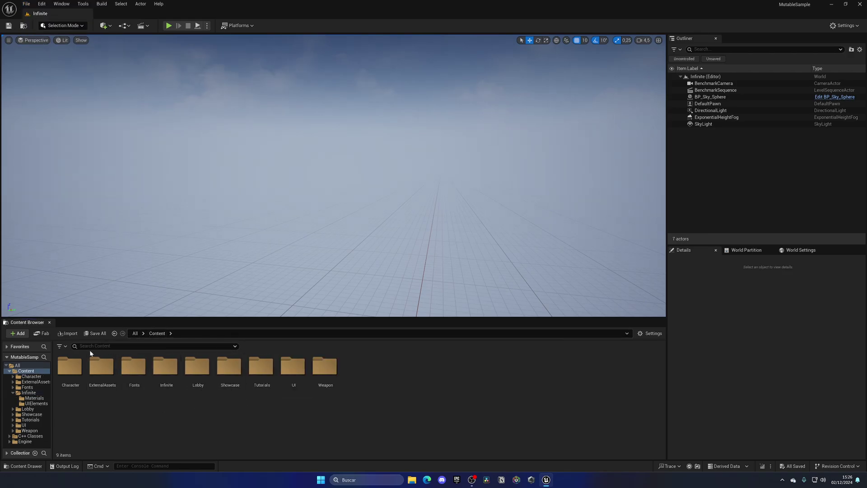
click(61, 347)
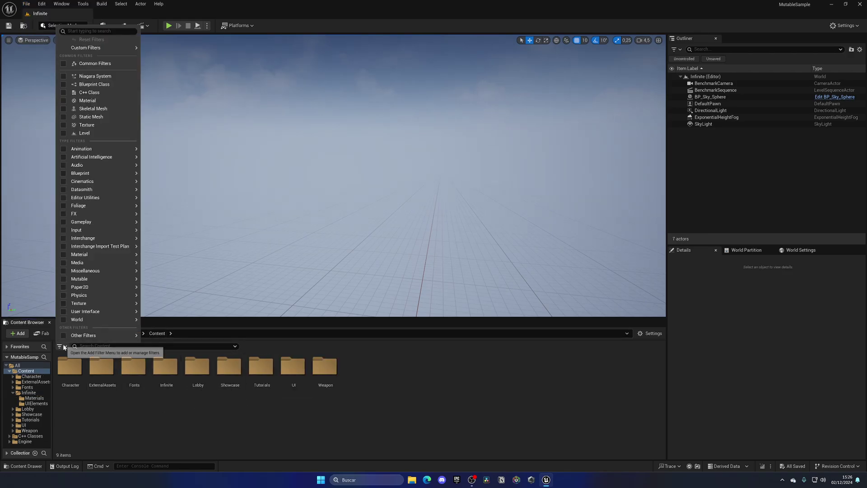
click(64, 134)
Step: Play the Lobby level, drag the jacket's Wear slider to zero, then launch Infinite Level
double_click(136, 369)
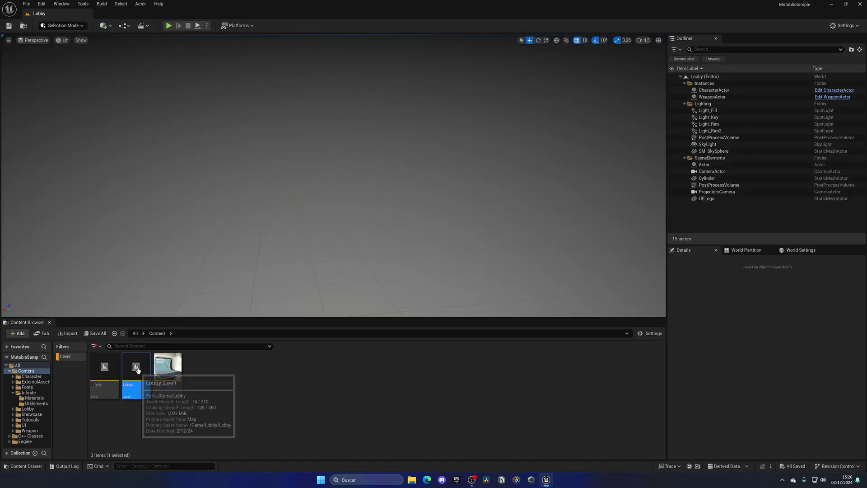
click(168, 25)
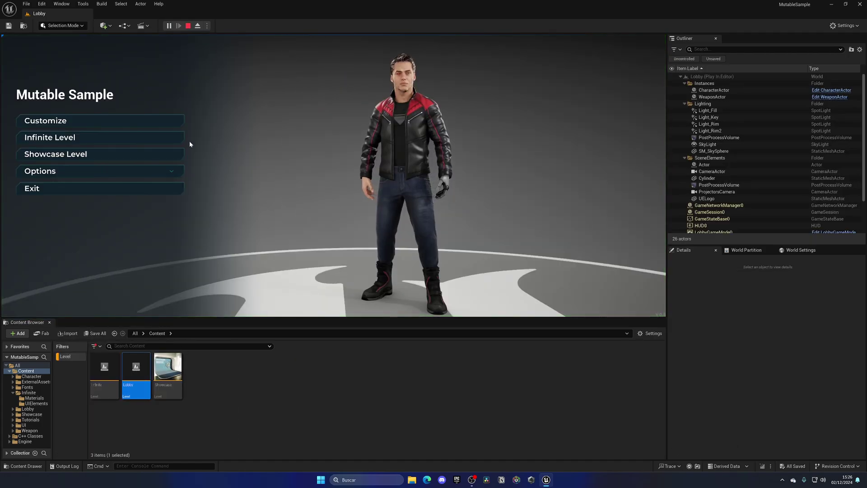
click(74, 122)
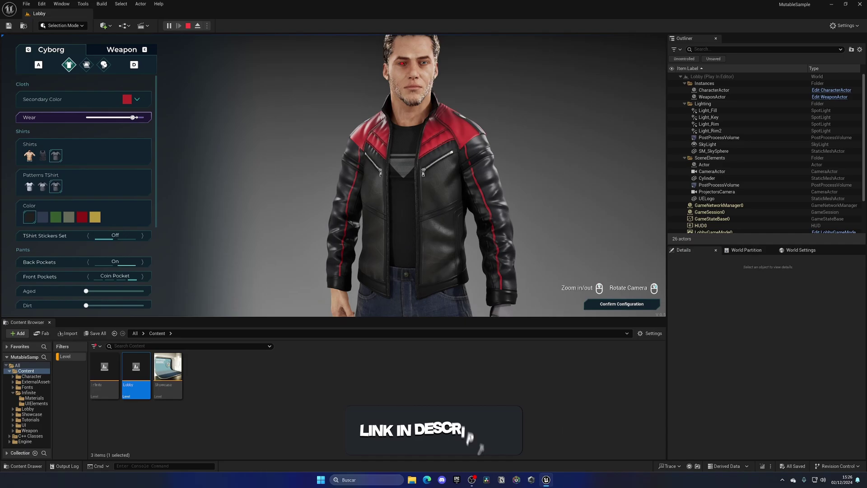
drag(108, 118, 85, 117)
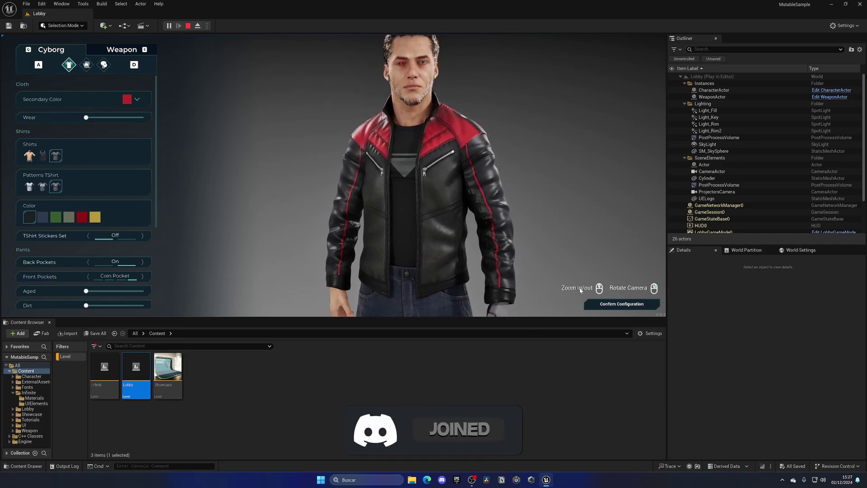
click(622, 304)
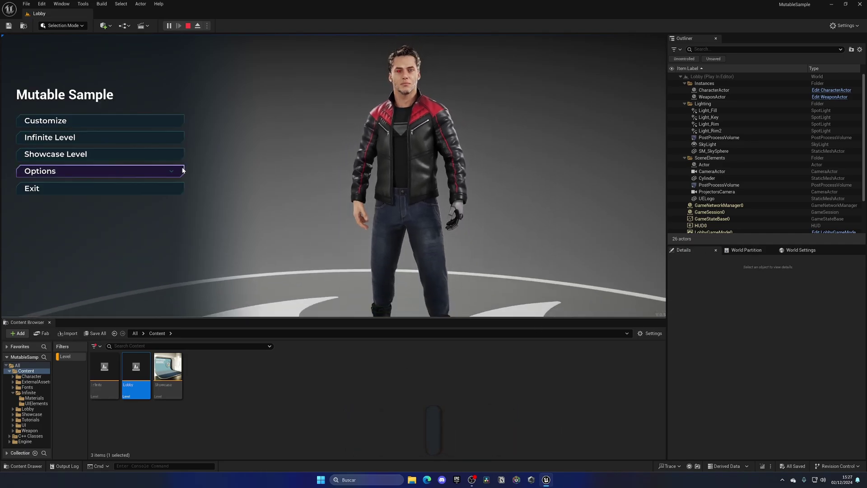
click(41, 136)
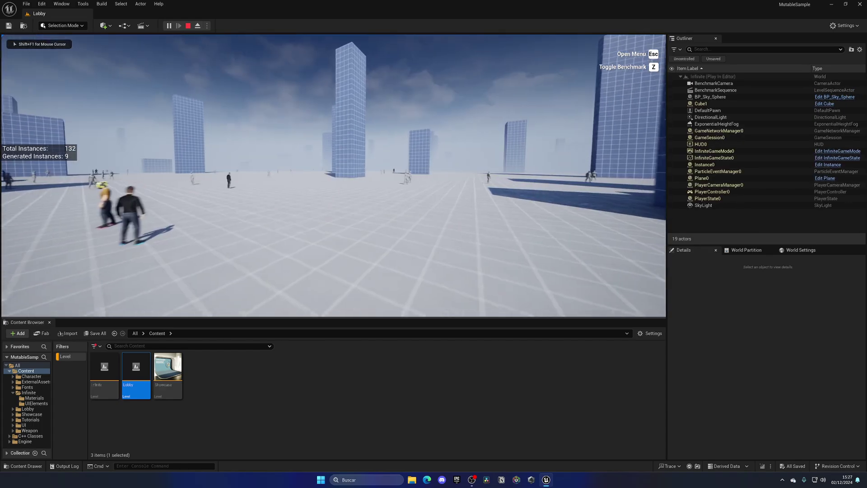